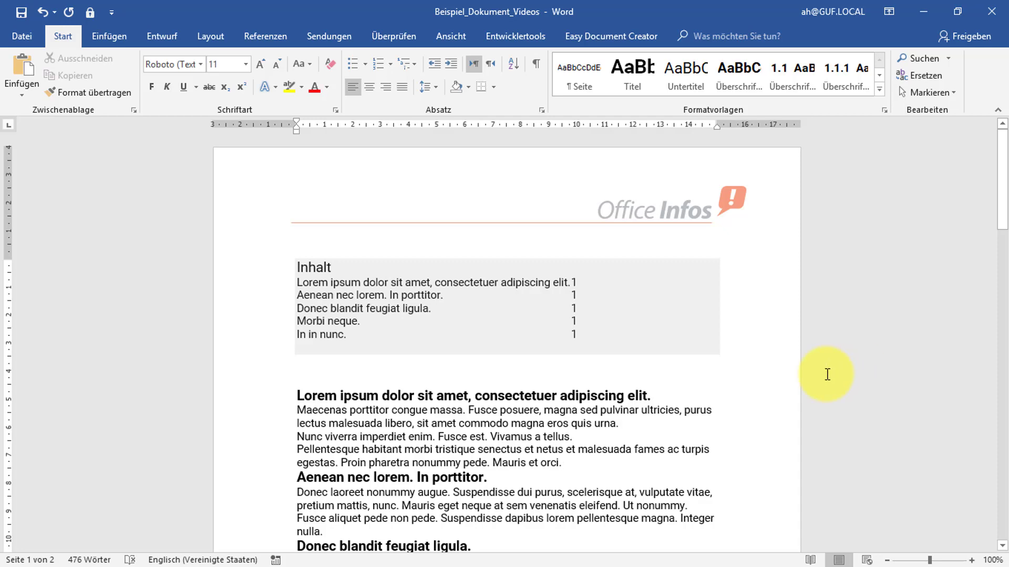
# - Jump from the contents entries to the first heading and the Aenean nec lorem heading, selecting 'lorem'
pyautogui.keyDown('ctrl'); pyautogui.click(402, 284); pyautogui.keyUp('ctrl')
pyautogui.scroll(3, 401, 283)
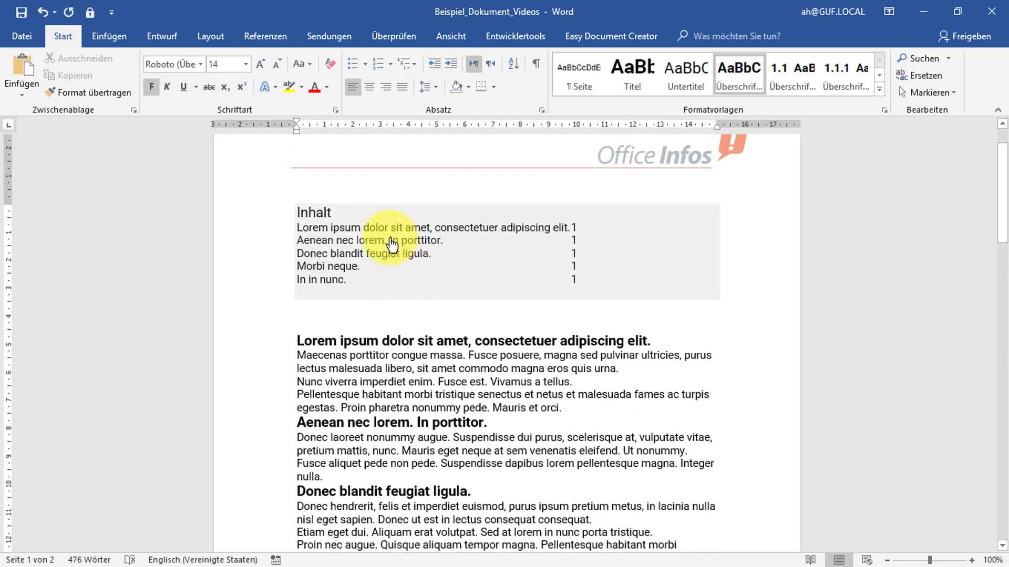
pyautogui.keyDown('ctrl'); pyautogui.click(390, 243); pyautogui.keyUp('ctrl')
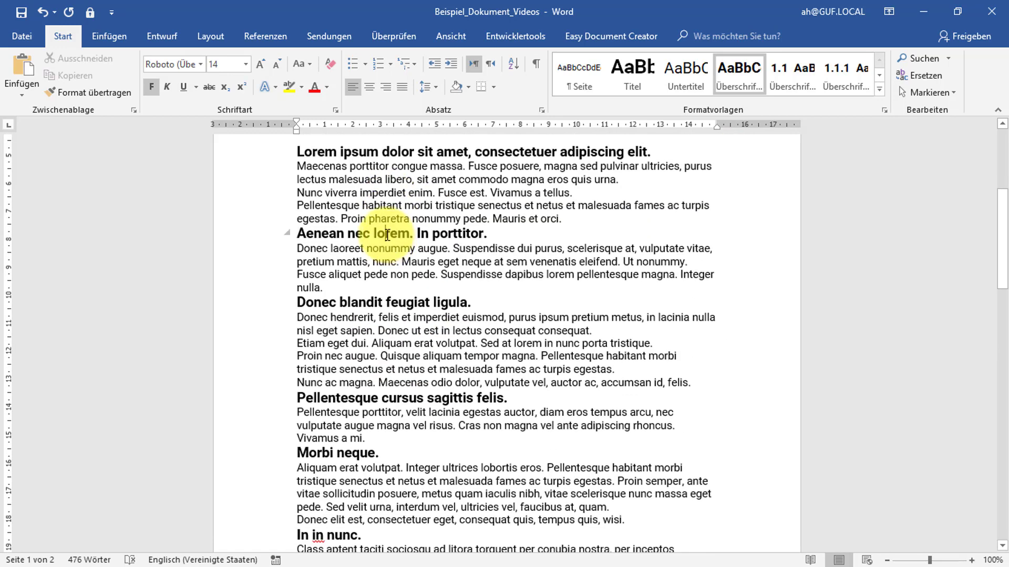
pyautogui.doubleClick(391, 236)
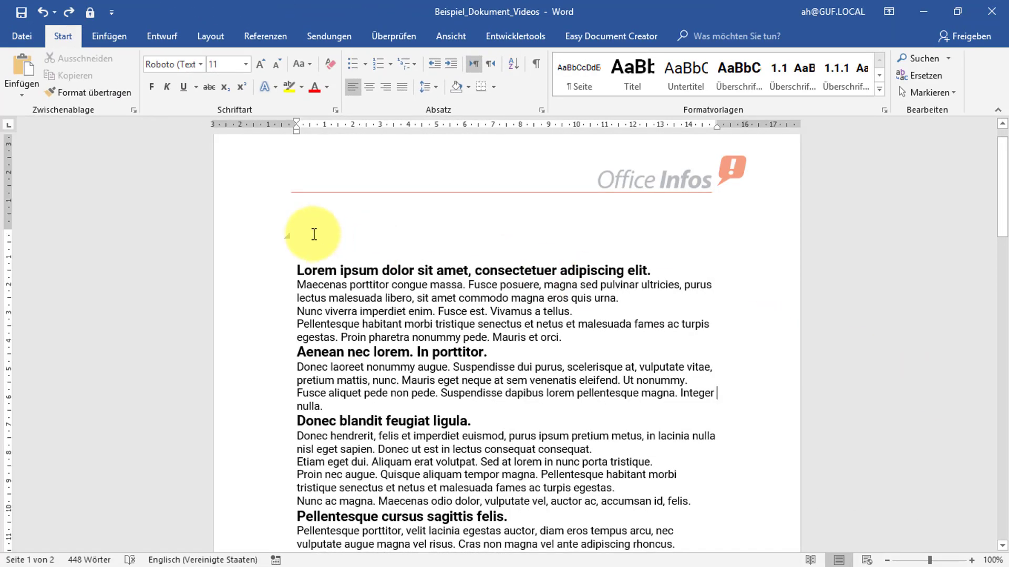
# - Insert the Automatisches Verzeichnis 2 table of contents from Referenzen in the empty paragraph above the first heading
pyautogui.click(314, 234)
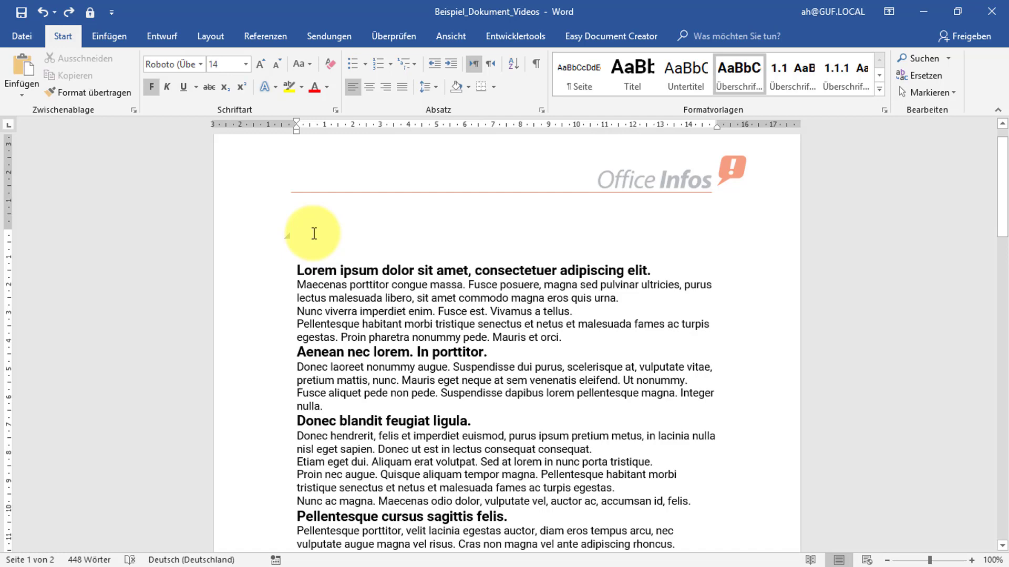
pyautogui.click(276, 36)
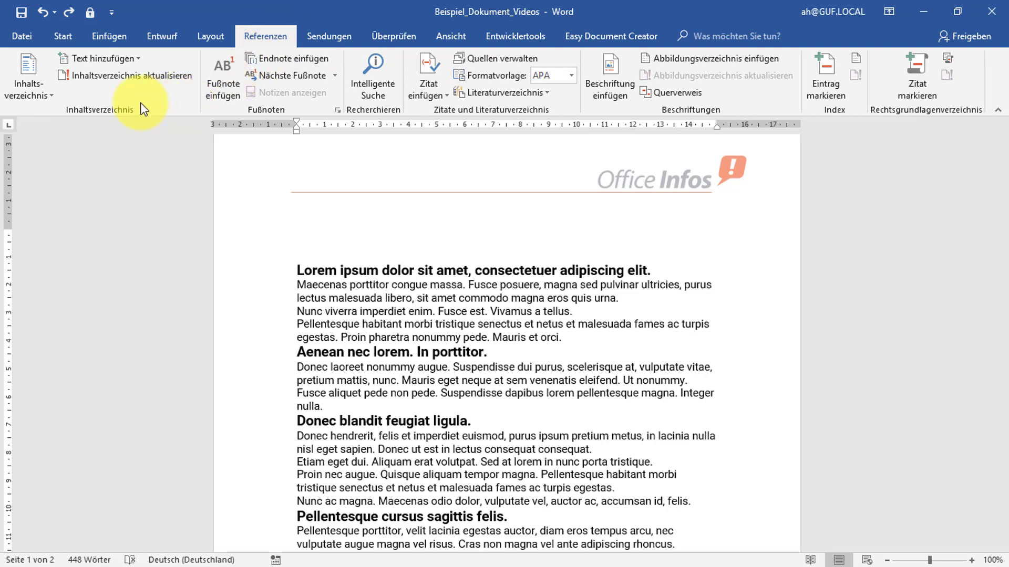
pyautogui.click(52, 97)
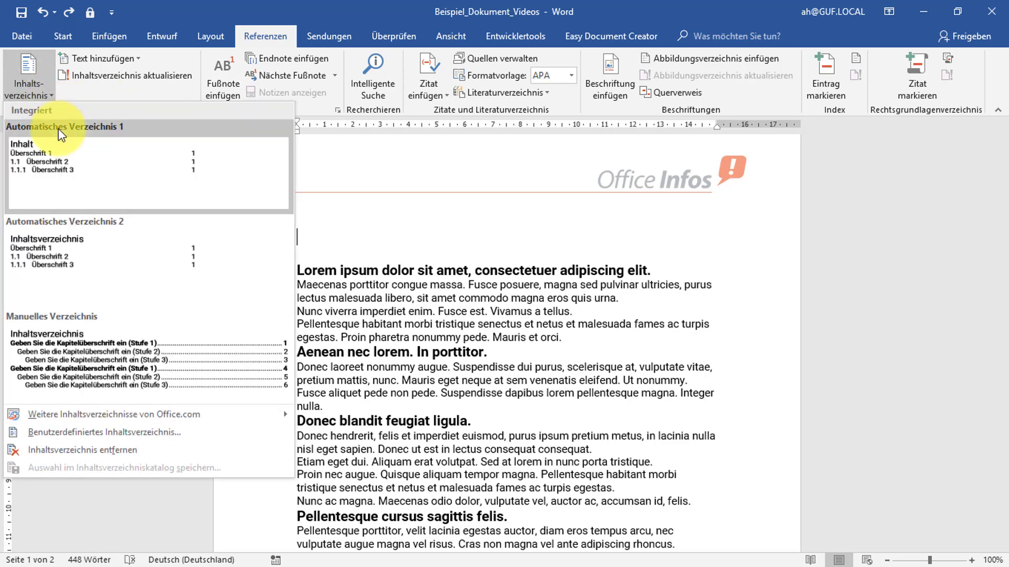
pyautogui.click(64, 227)
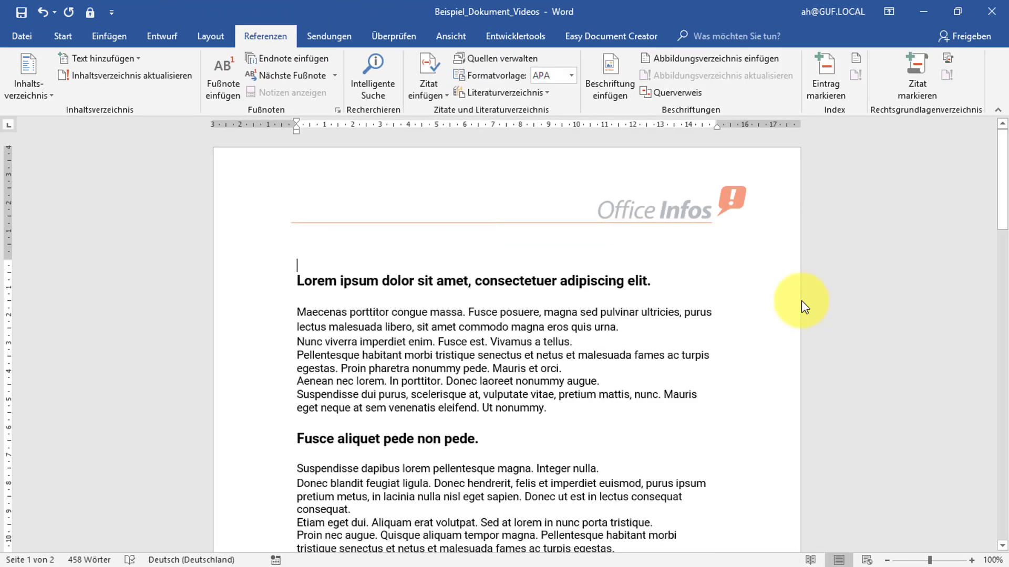
# - Open the Benutzerdefiniertes Inhaltsverzeichnis dialog from the Inhaltsverzeichnis gallery
pyautogui.click(38, 95)
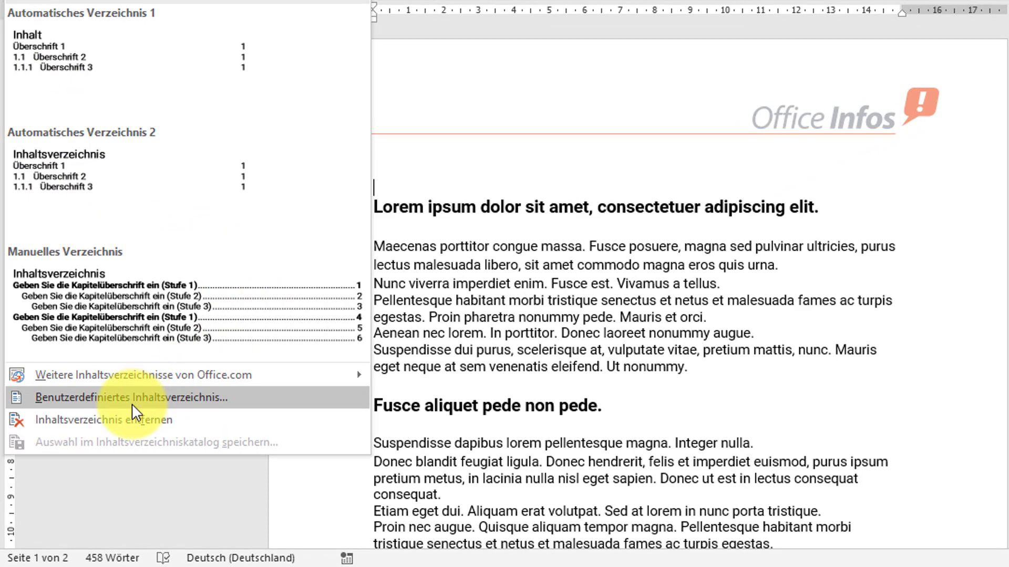
pyautogui.click(131, 404)
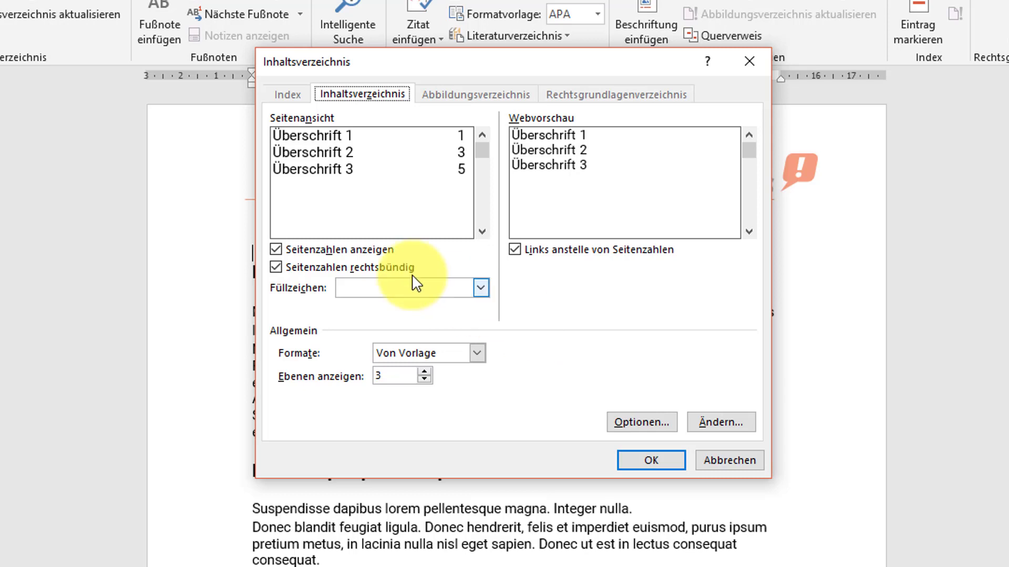
# - Toggle Seitenzahlen anzeigen and rechtsbündig off and back on, keeping right-aligned page numbers
pyautogui.click(339, 249)
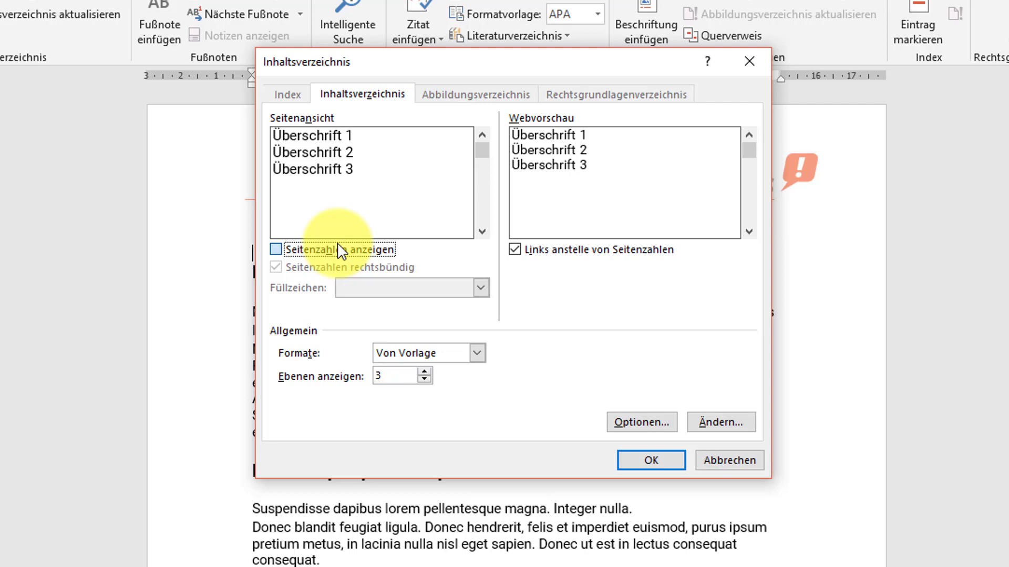
pyautogui.click(339, 249)
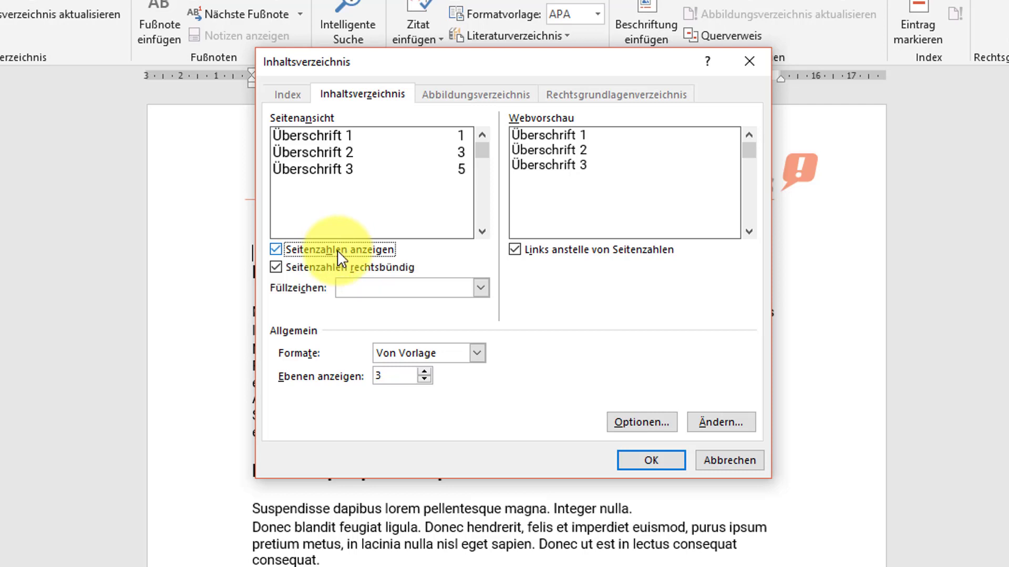
pyautogui.click(342, 268)
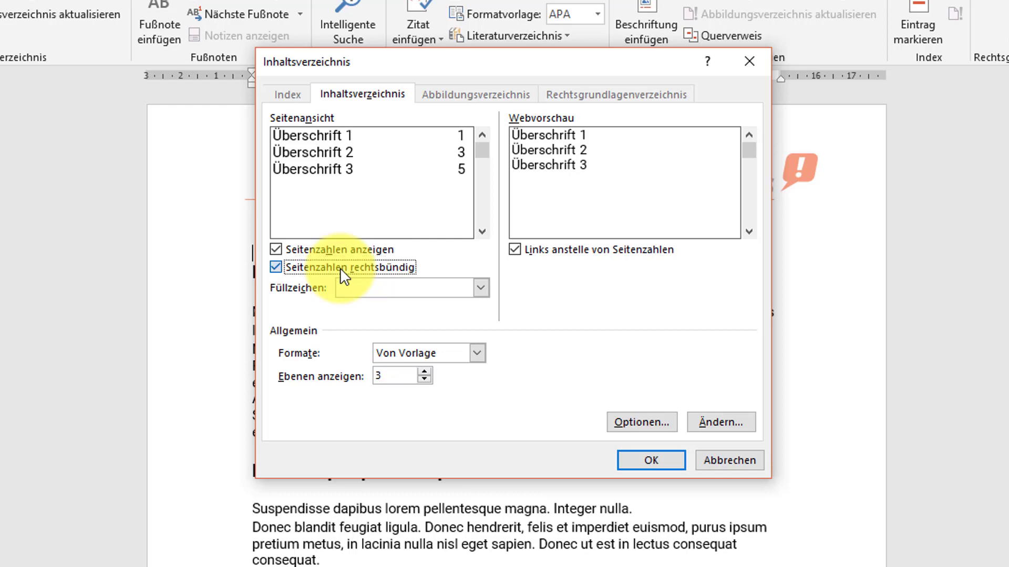
pyautogui.click(343, 267)
# - Try the dotted and dashed leaders, then settle on the underline fill character
pyautogui.click(392, 288)
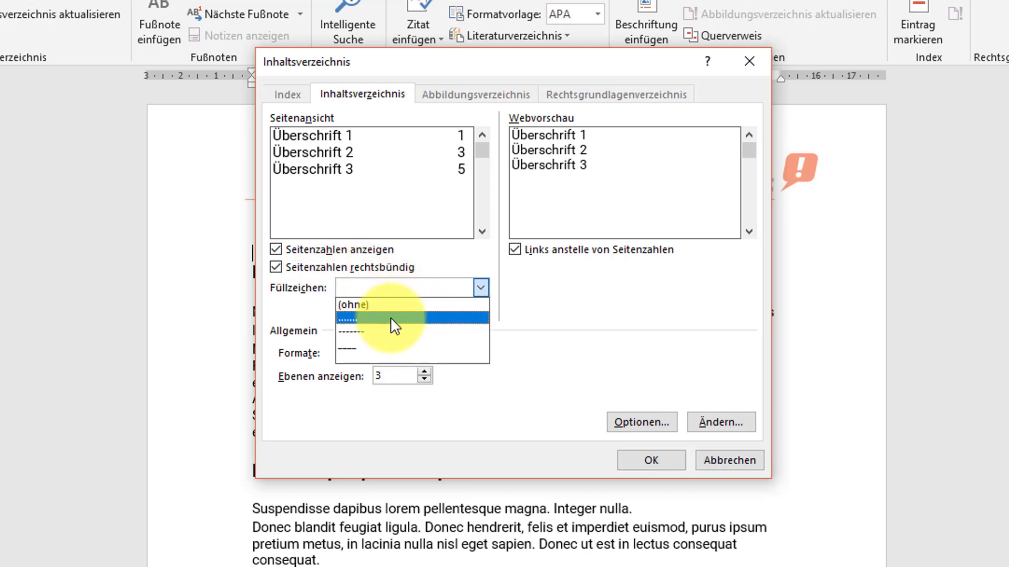
pyautogui.click(389, 317)
pyautogui.click(394, 293)
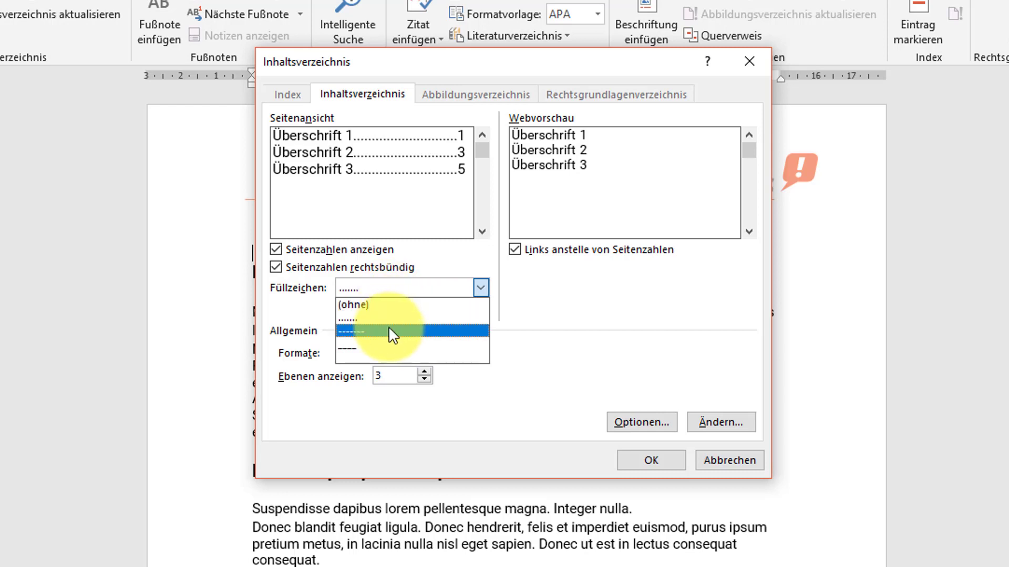
pyautogui.click(390, 331)
pyautogui.click(394, 293)
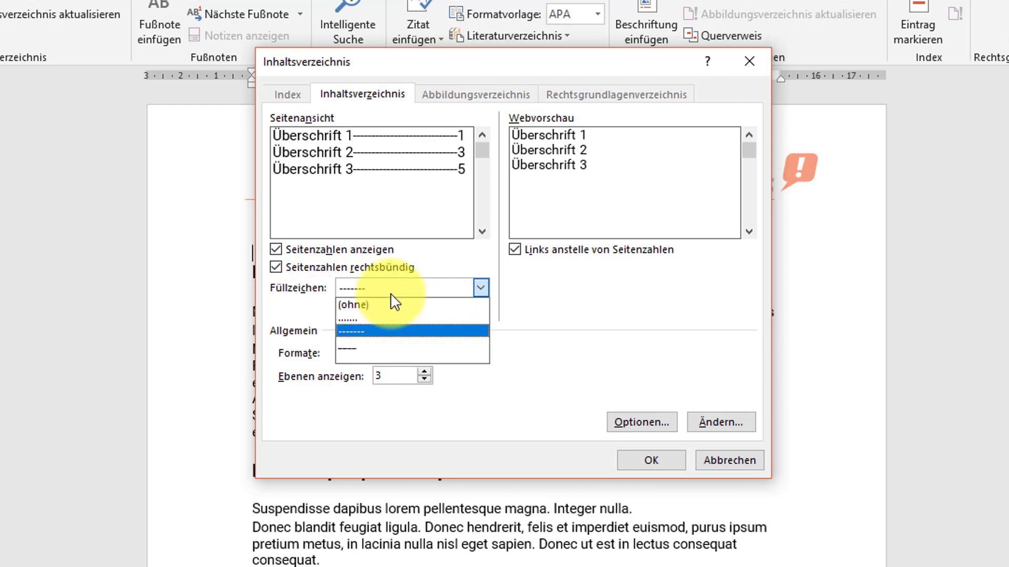
pyautogui.click(382, 343)
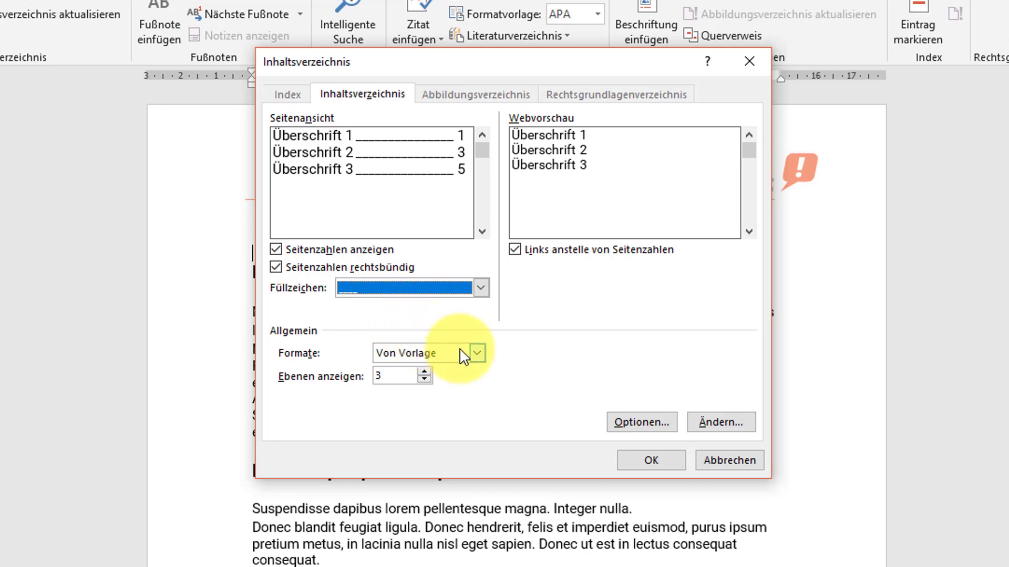
pyautogui.click(476, 353)
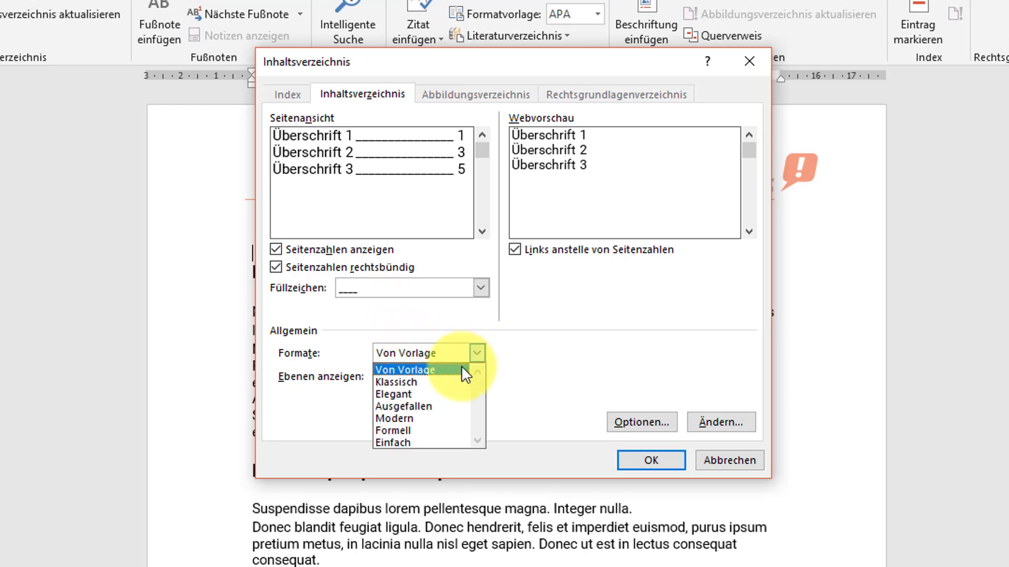
# - Try the Ausgefallen format, then return to the Von Vorlage format
pyautogui.click(436, 405)
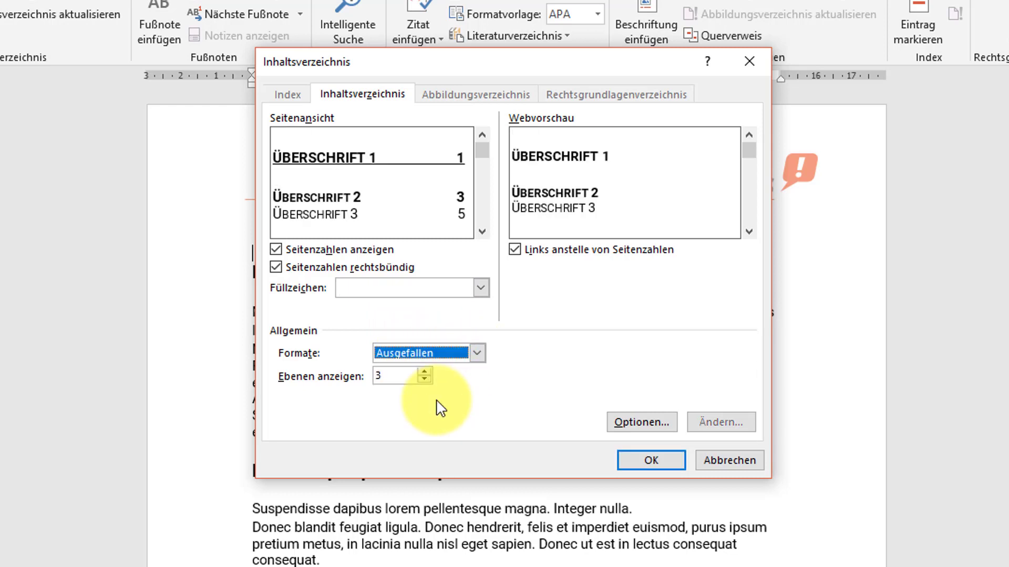
pyautogui.click(477, 353)
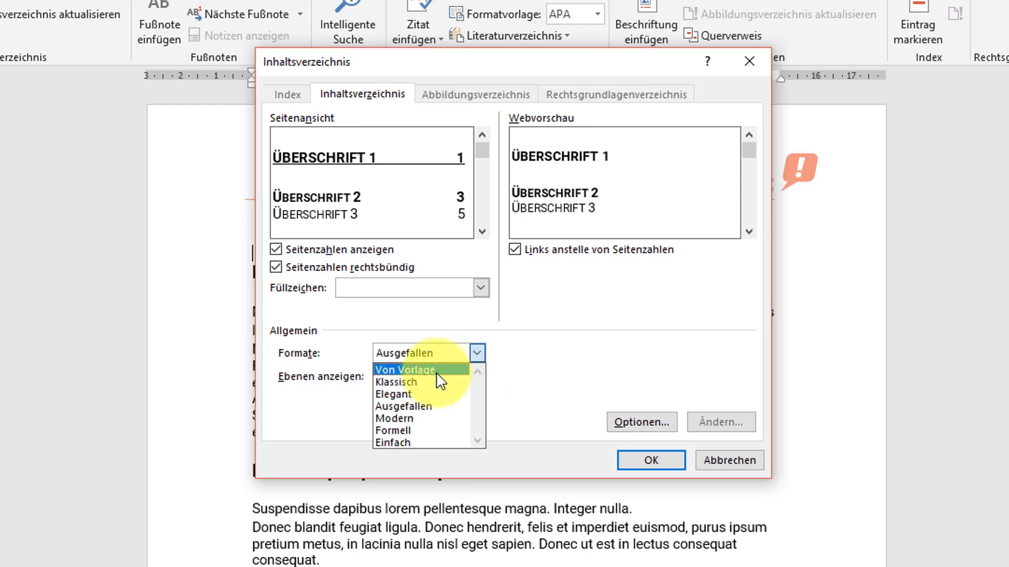
pyautogui.click(420, 370)
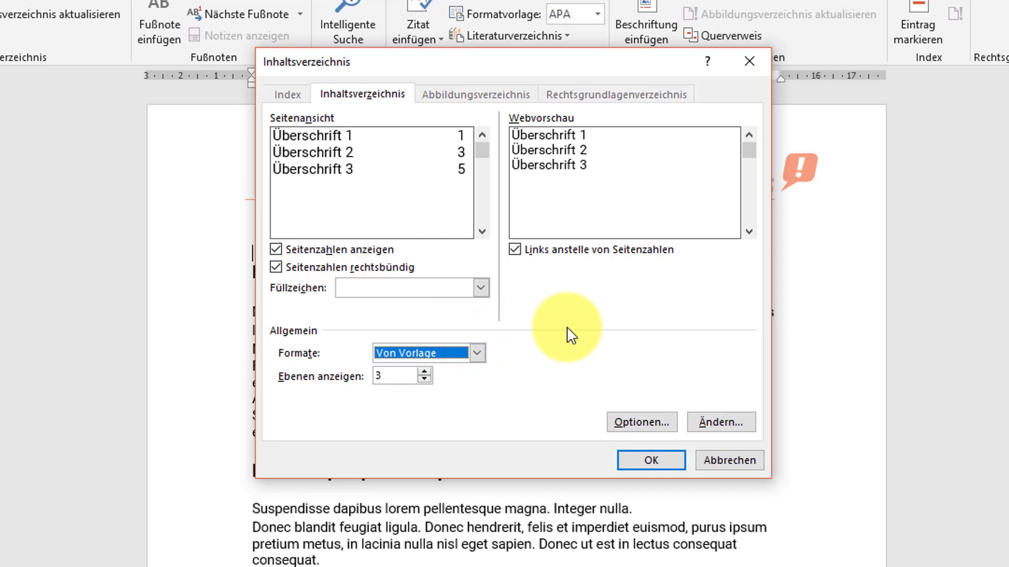
# - Keep 3 heading levels after trying 2 and 1, and choose the underline leader
pyautogui.click(424, 380)
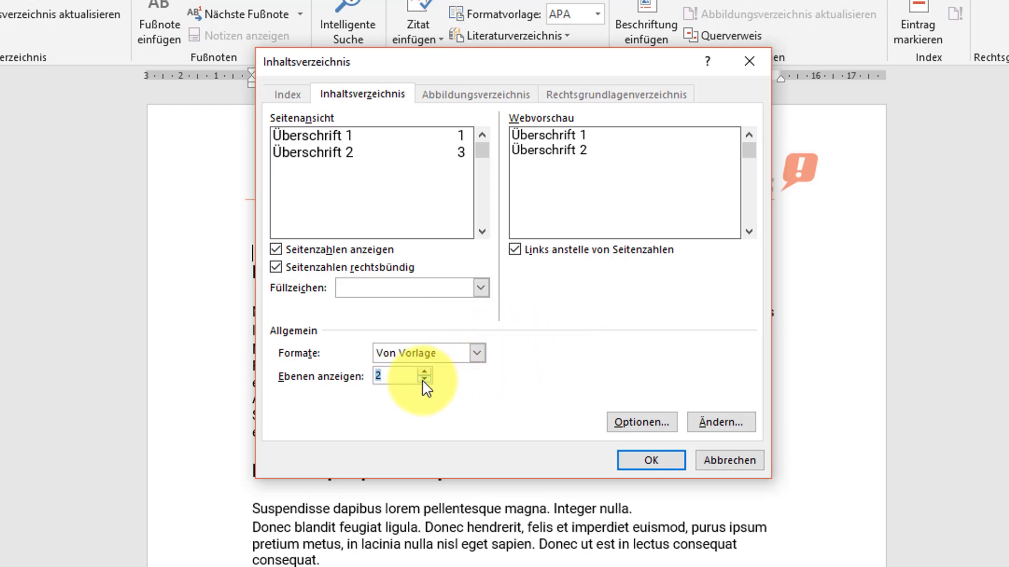
pyautogui.click(424, 380)
pyautogui.click(425, 372)
pyautogui.click(425, 372)
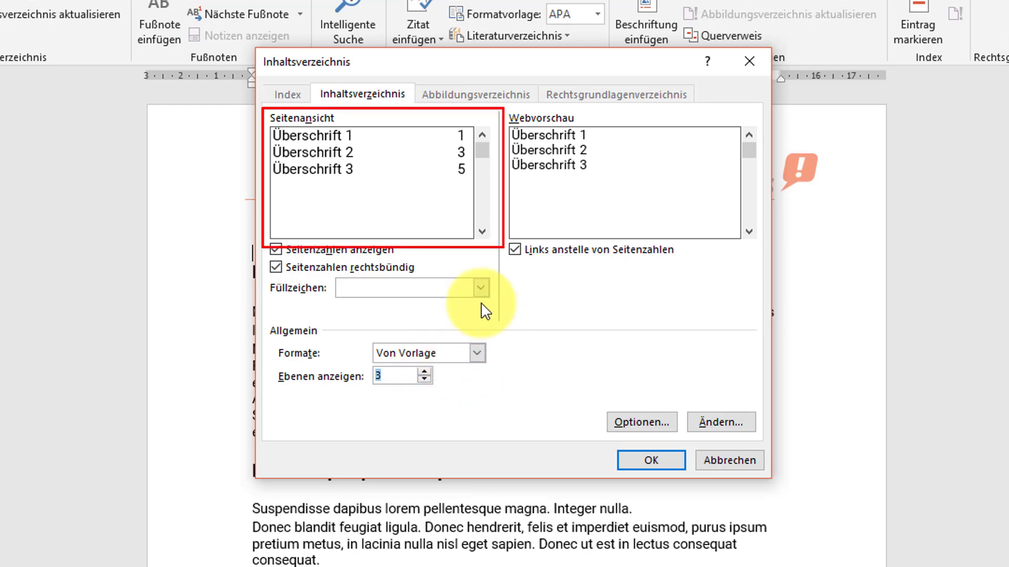
pyautogui.click(480, 288)
pyautogui.click(458, 345)
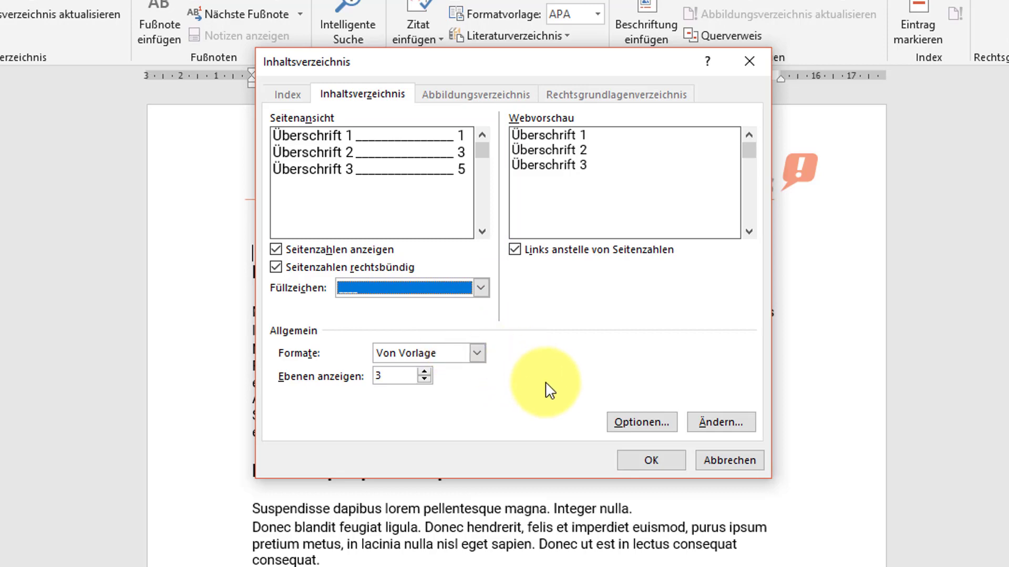
# - In the Optionen dialog, give the Aufzählung 1 style contents level 1 and confirm
pyautogui.click(642, 422)
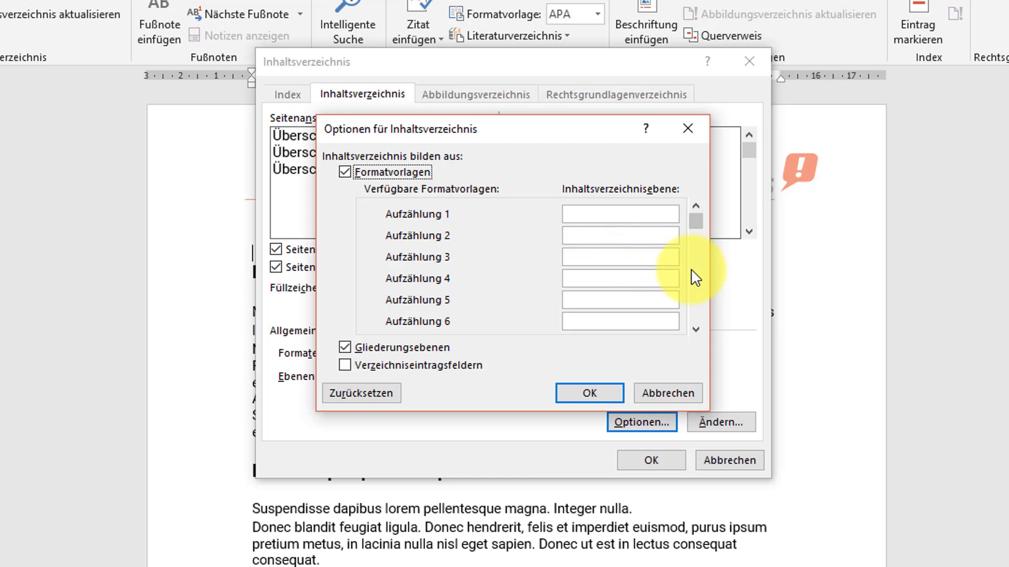
pyautogui.click(696, 330)
pyautogui.click(696, 330)
pyautogui.click(696, 330)
pyautogui.click(696, 330)
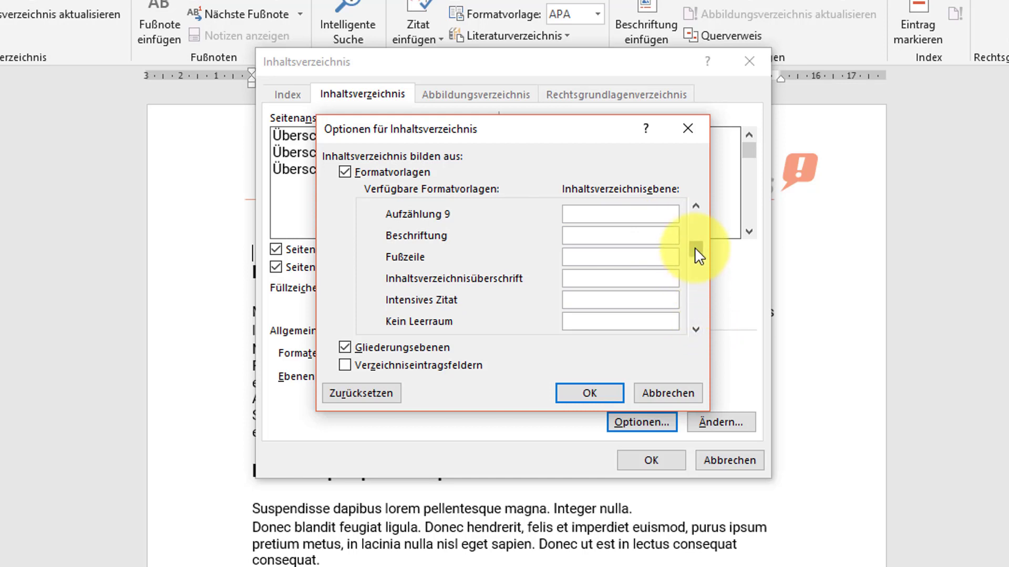
pyautogui.moveTo(695, 248); pyautogui.dragTo(696, 220)
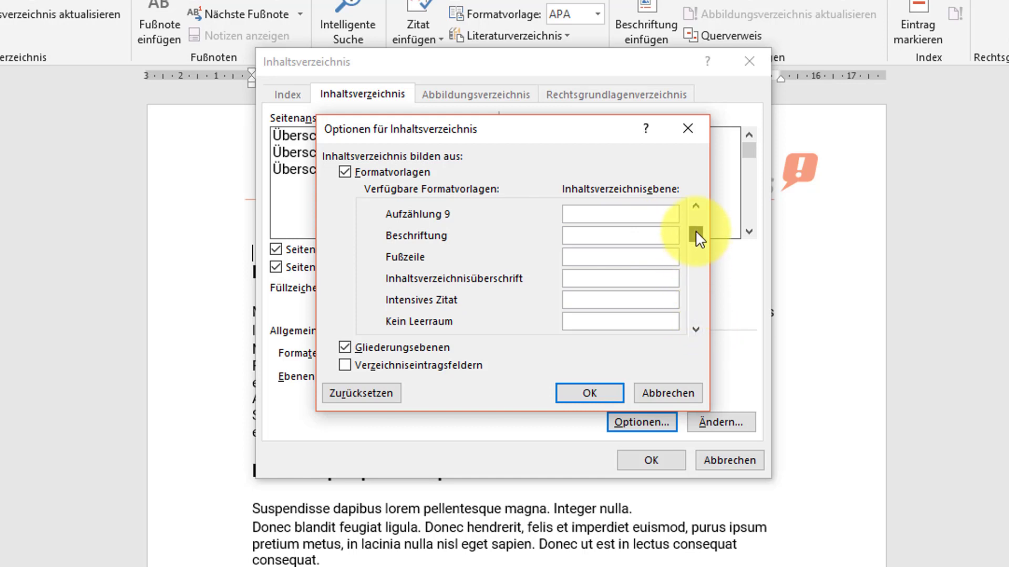
pyautogui.click(639, 216)
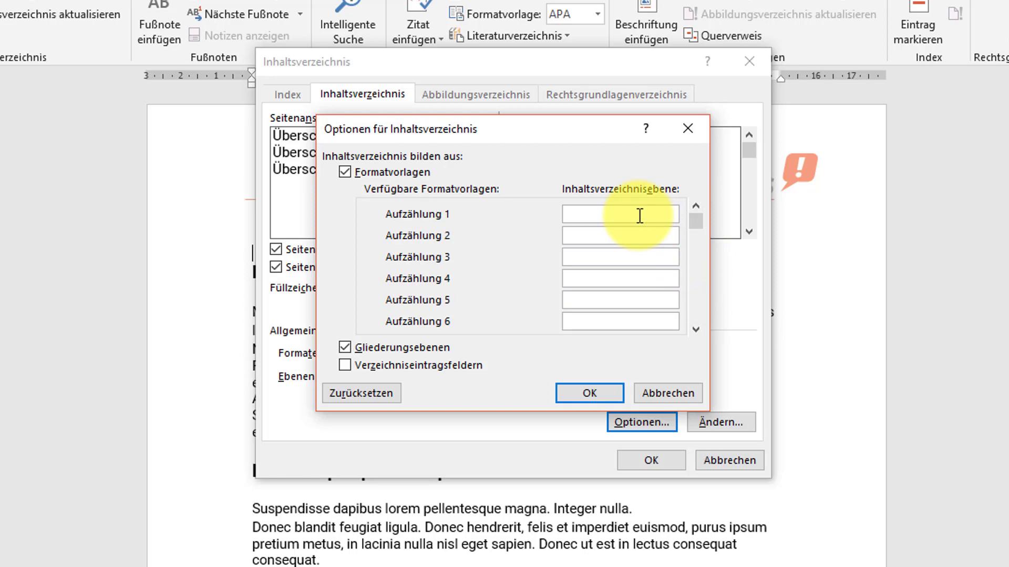
pyautogui.write('1')
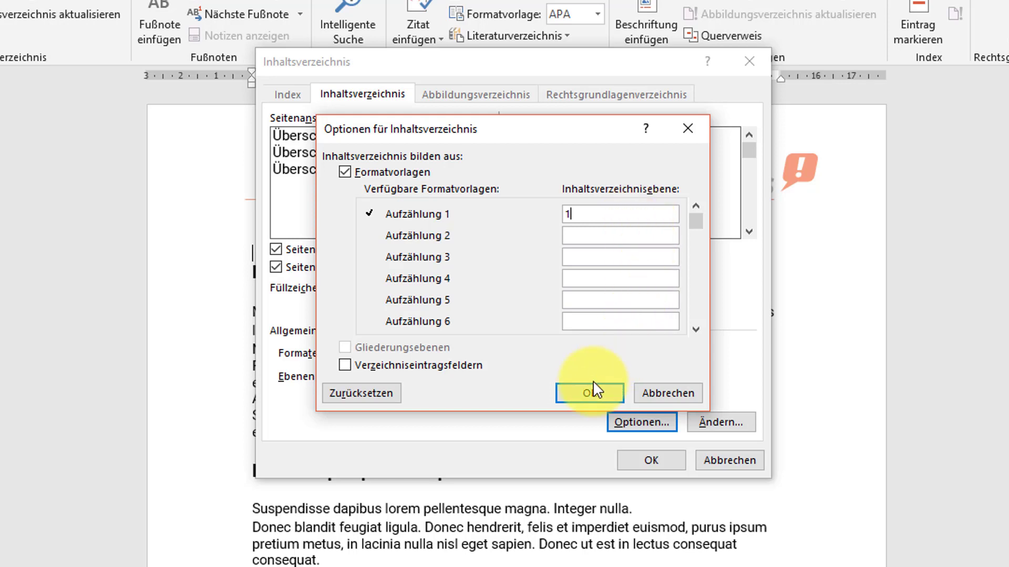
pyautogui.click(588, 394)
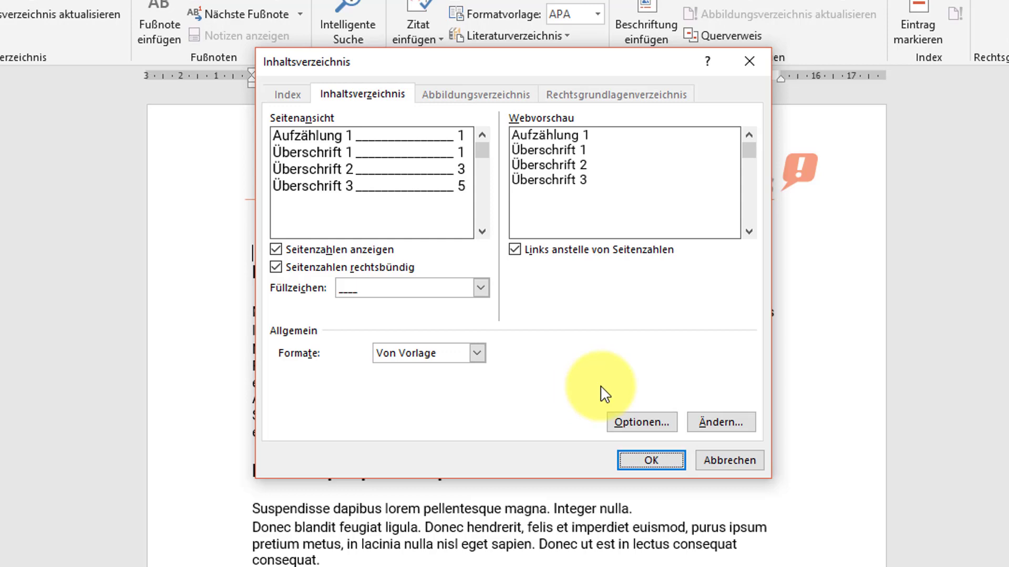
# - Open the contents styles and review Verzeichnis 2–4, returning to Verzeichnis 1
pyautogui.click(743, 425)
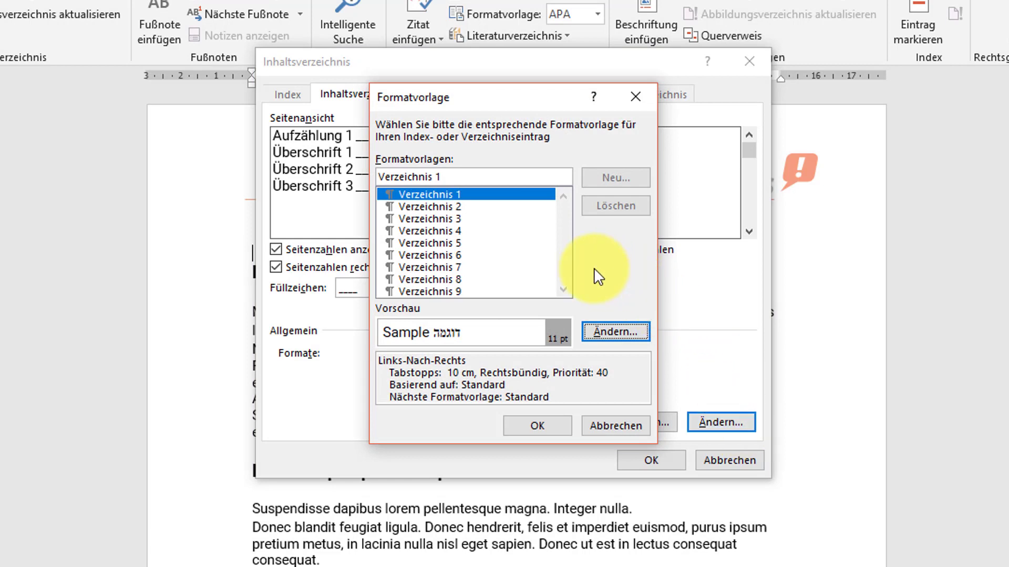
pyautogui.click(467, 206)
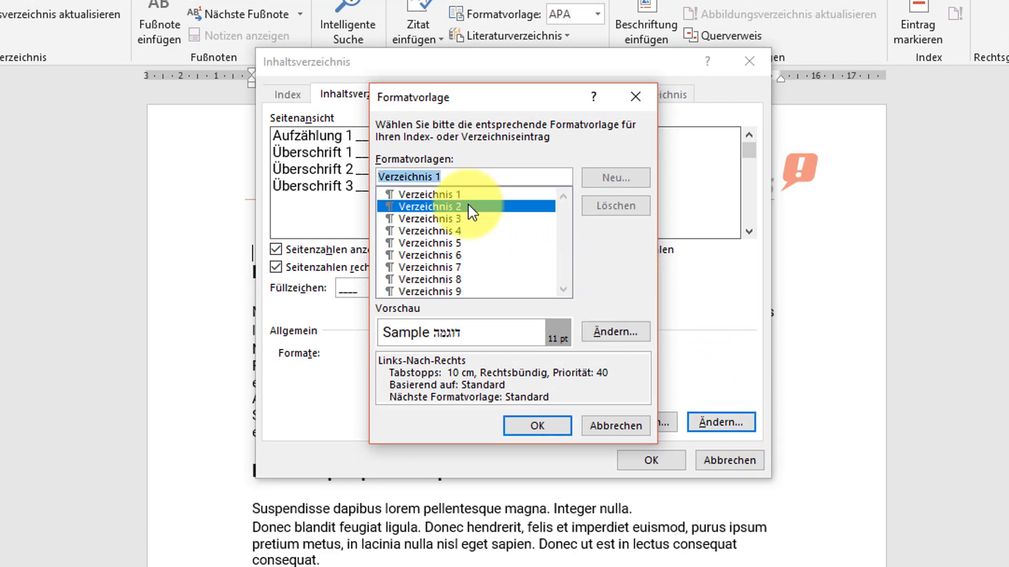
pyautogui.click(469, 218)
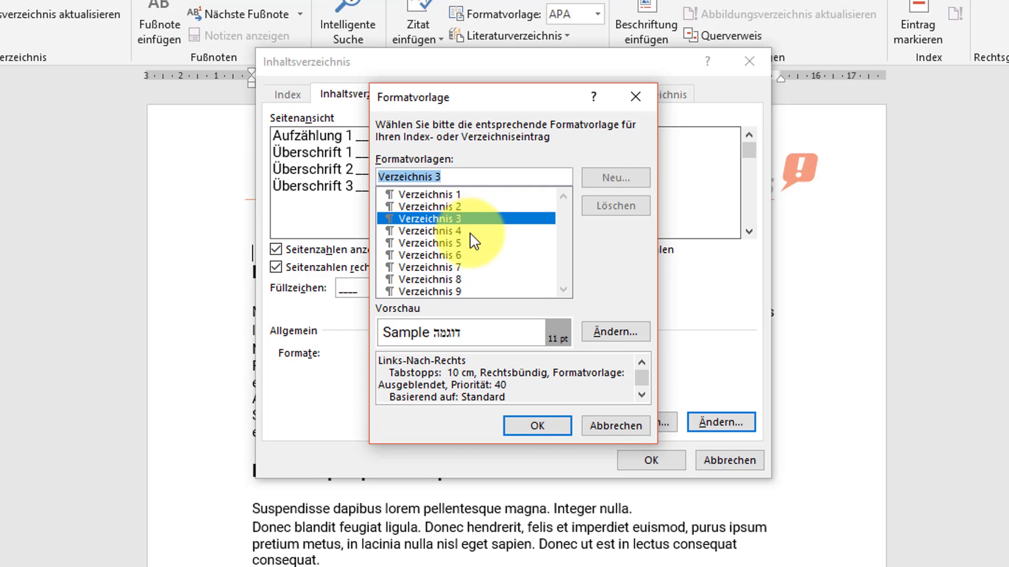
pyautogui.click(469, 231)
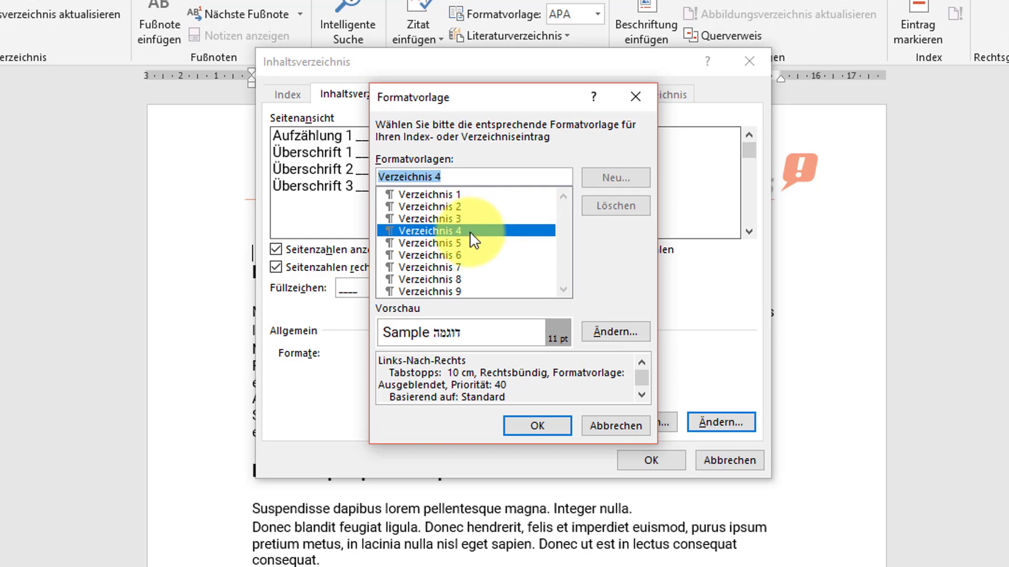
pyautogui.click(442, 197)
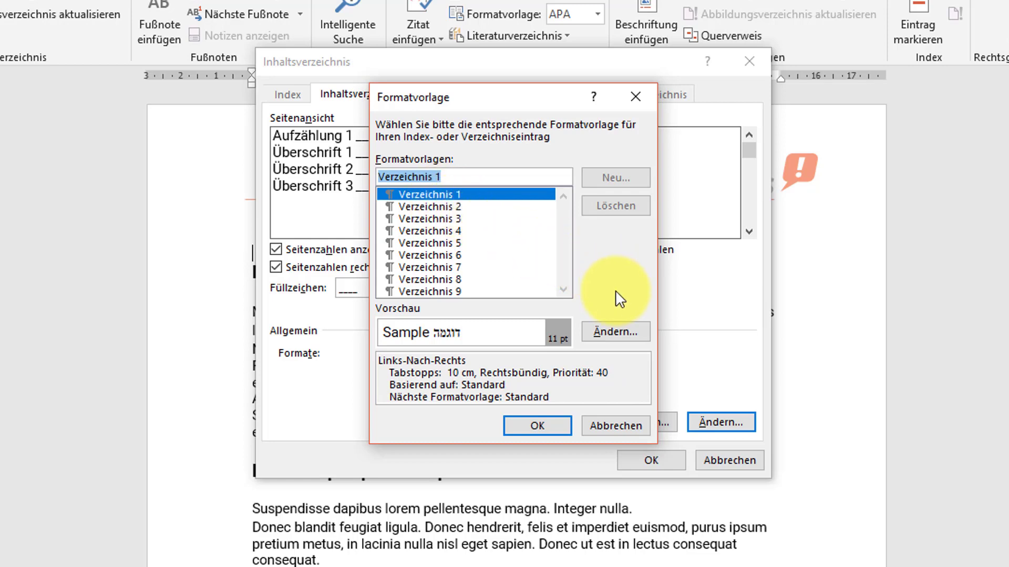
# - Modify the Verzeichnis 1 style to use Arial italic text
pyautogui.click(619, 331)
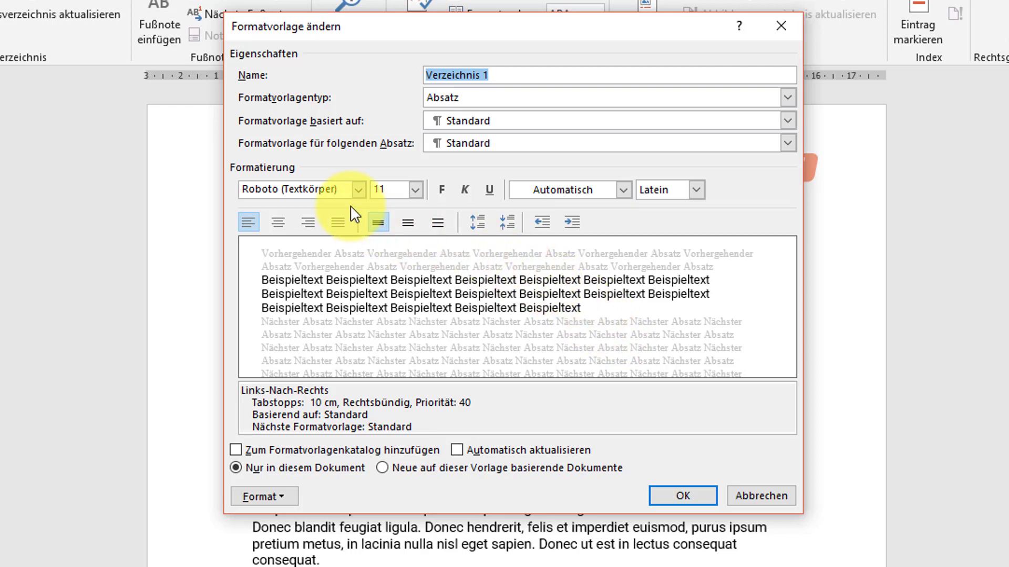
pyautogui.click(359, 191)
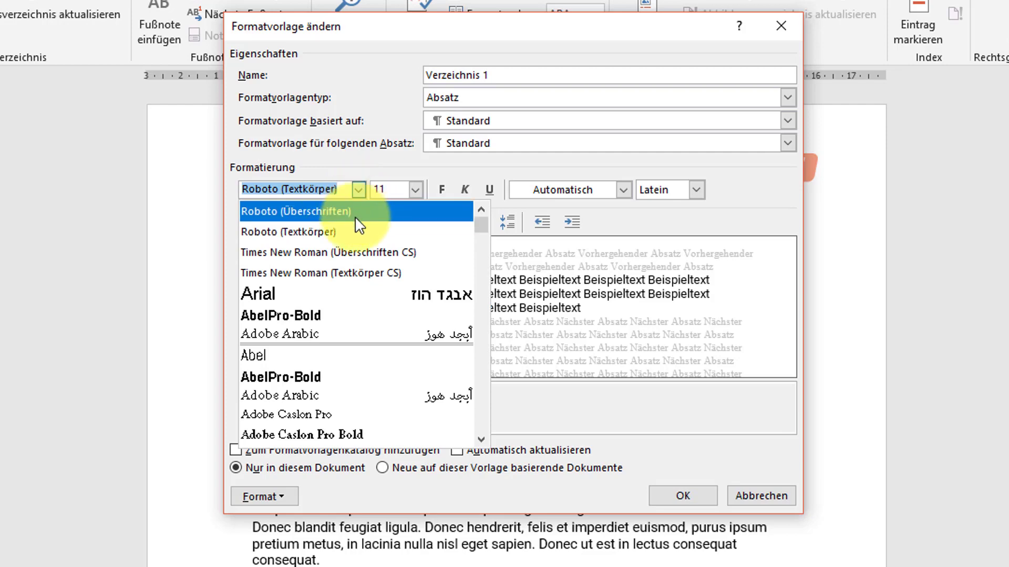
pyautogui.click(355, 292)
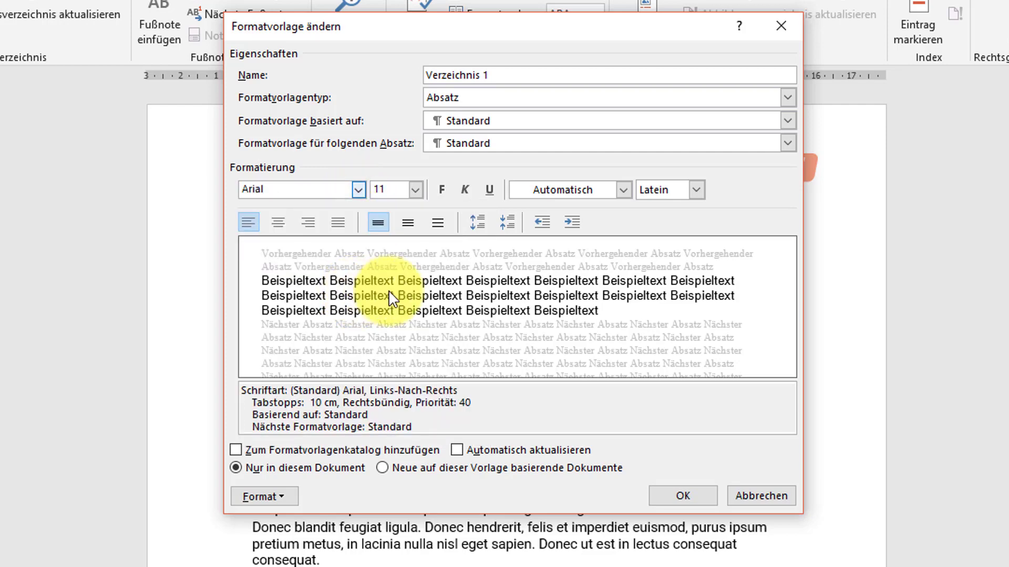
pyautogui.click(466, 190)
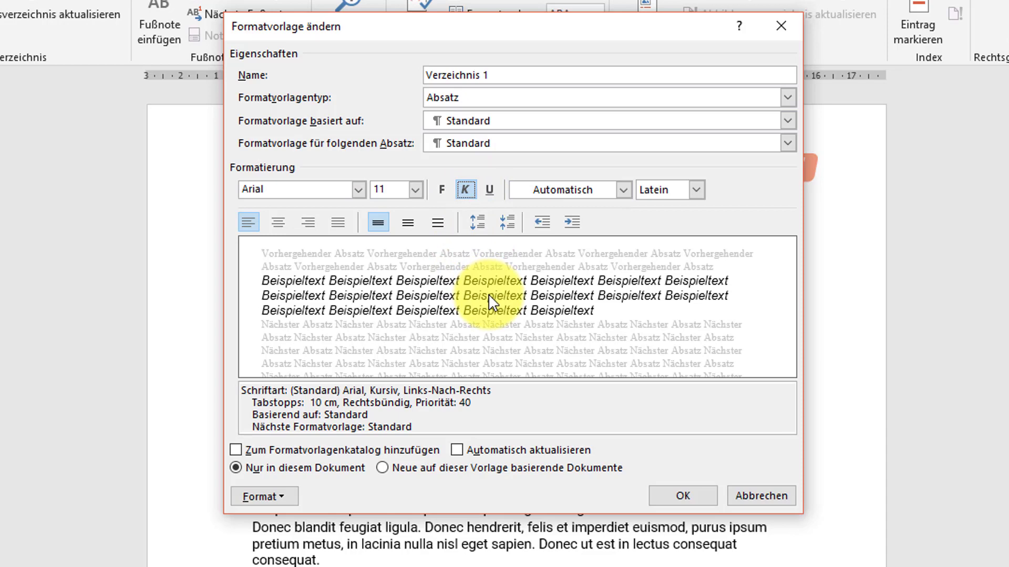
pyautogui.click(693, 500)
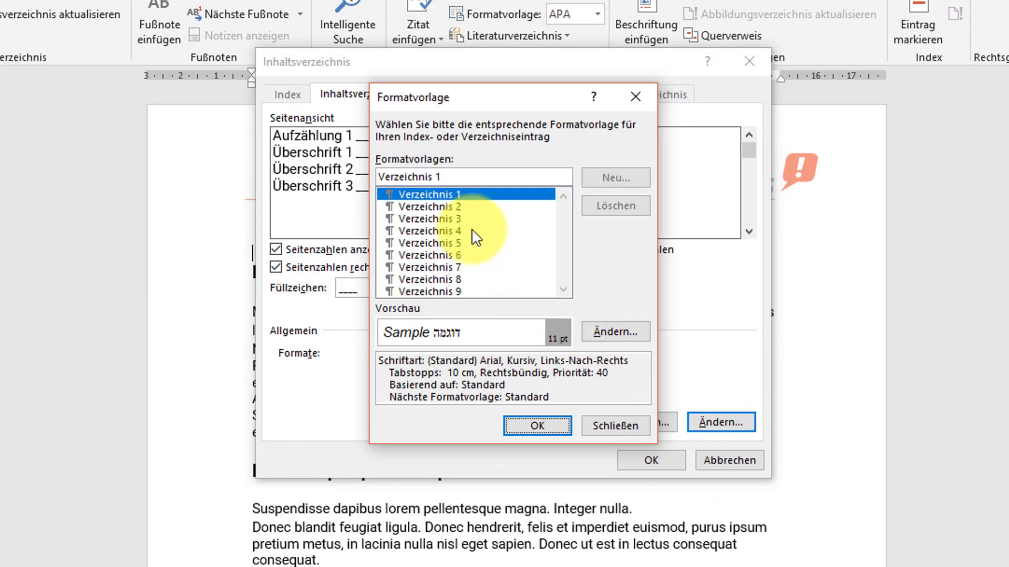
# - Accept the styles and insert the customized contents list, showing five entries on page 1
pyautogui.click(457, 208)
pyautogui.click(460, 218)
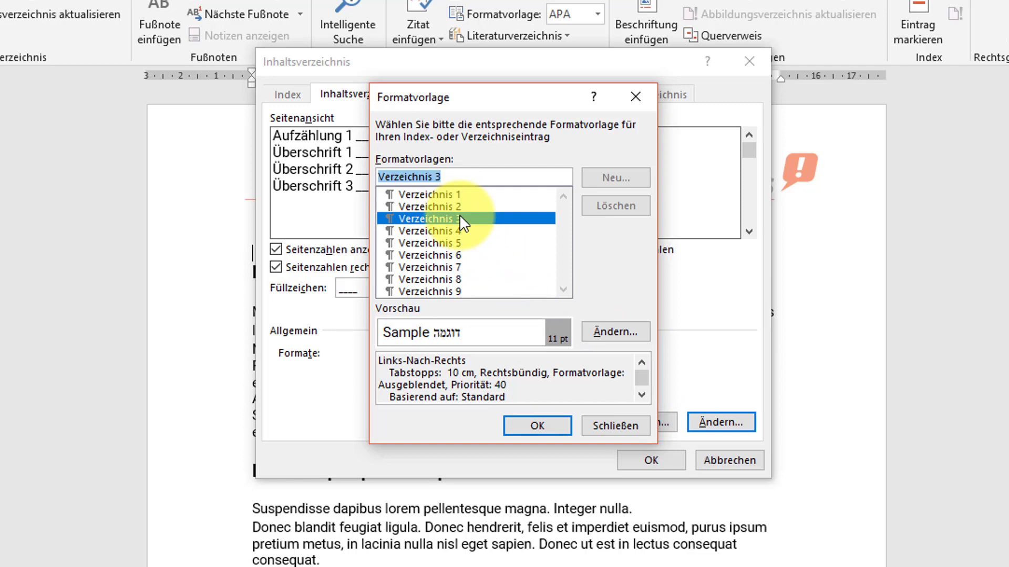
pyautogui.click(546, 427)
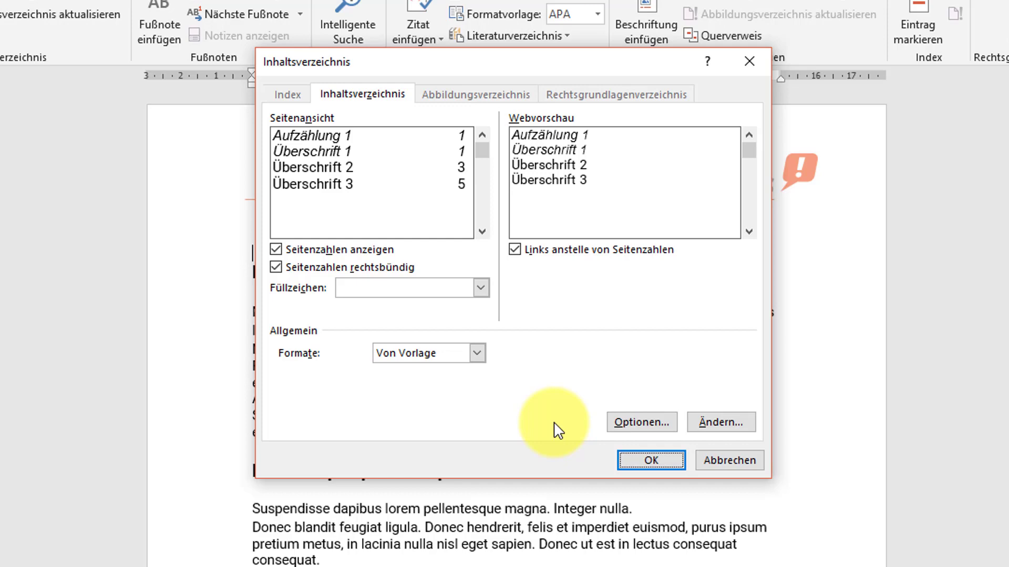
pyautogui.click(644, 466)
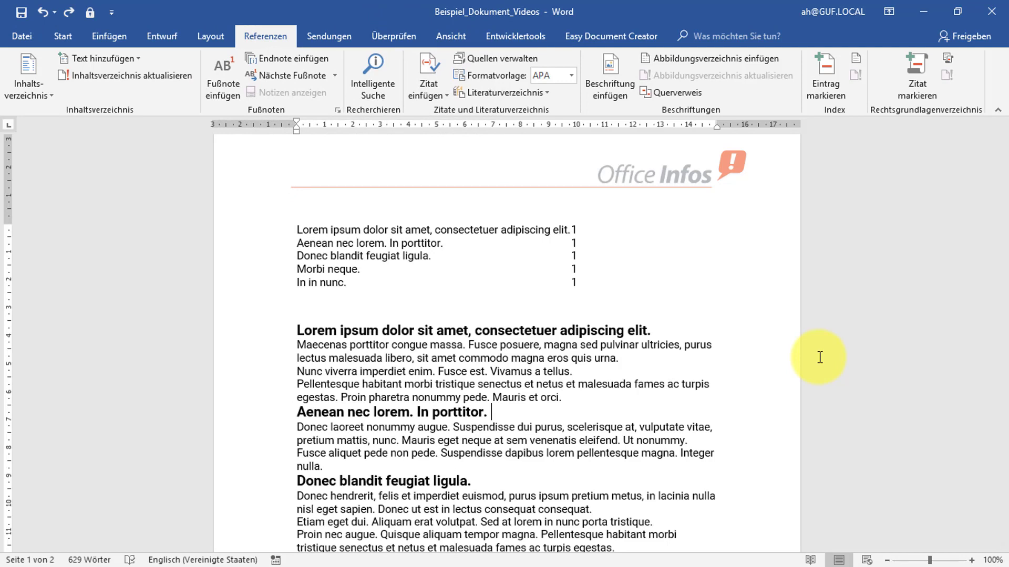
# - Update the entire table of contents so it lists eight headings, three on page 2
pyautogui.click(161, 79)
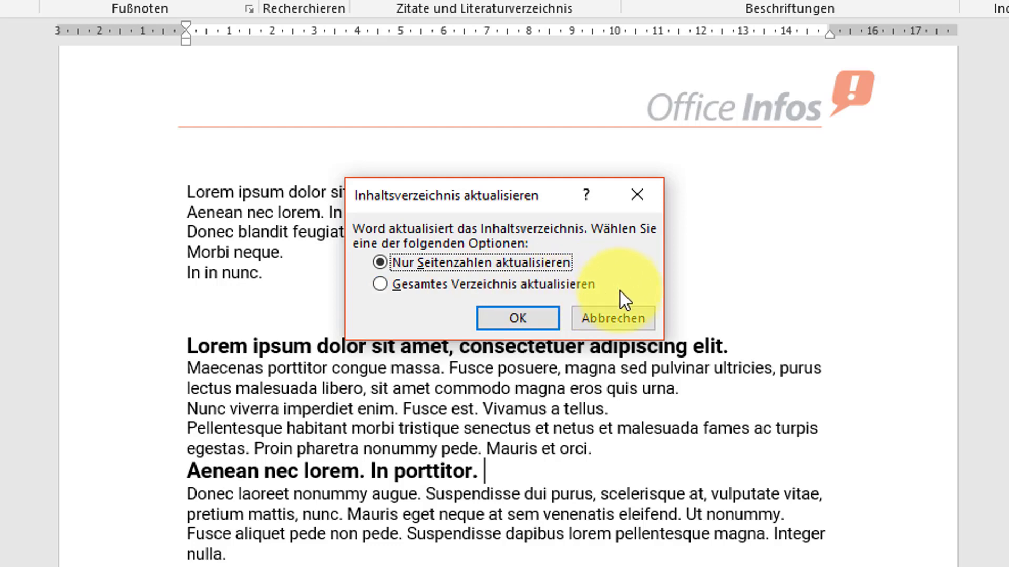
pyautogui.click(547, 285)
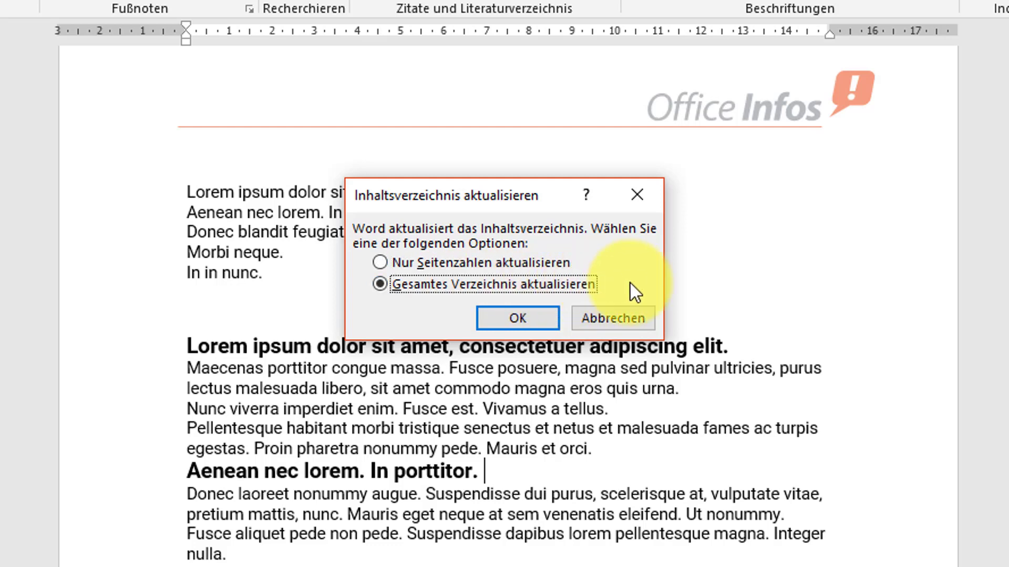
pyautogui.click(540, 319)
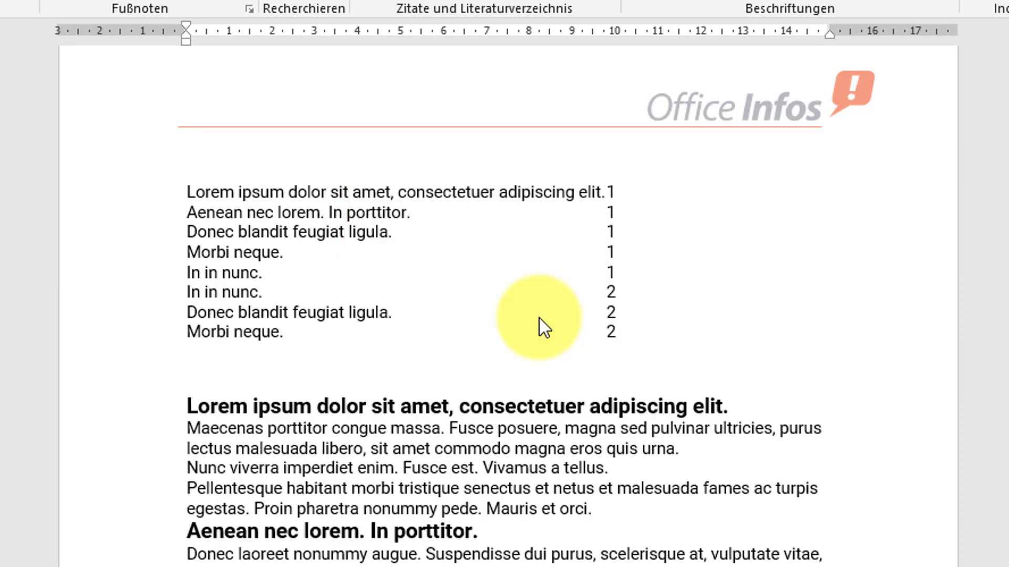